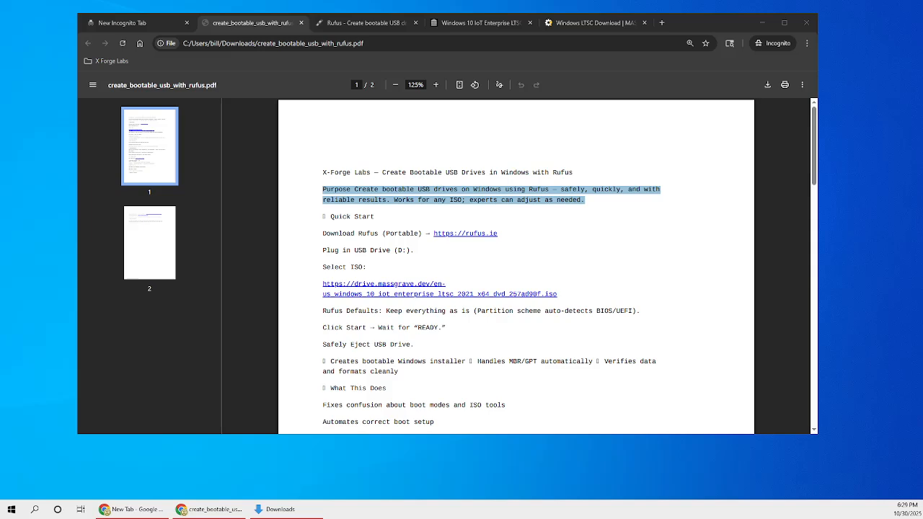
# Download the standard Windows x64 release rufus-4.11.exe from the Rufus site and save it in the Downloads folder
pyautogui.hotkey('ctrl', 'Tab')
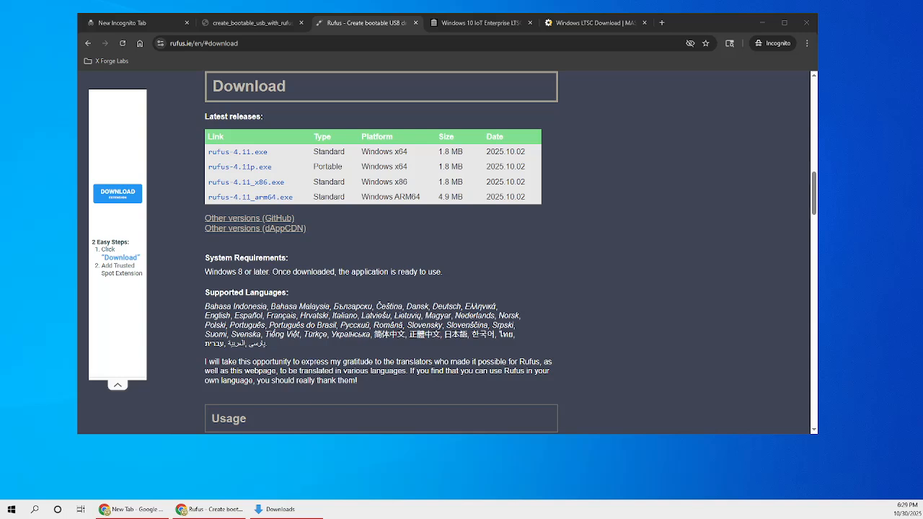
pyautogui.moveTo(529, 152); pyautogui.dragTo(207, 153)
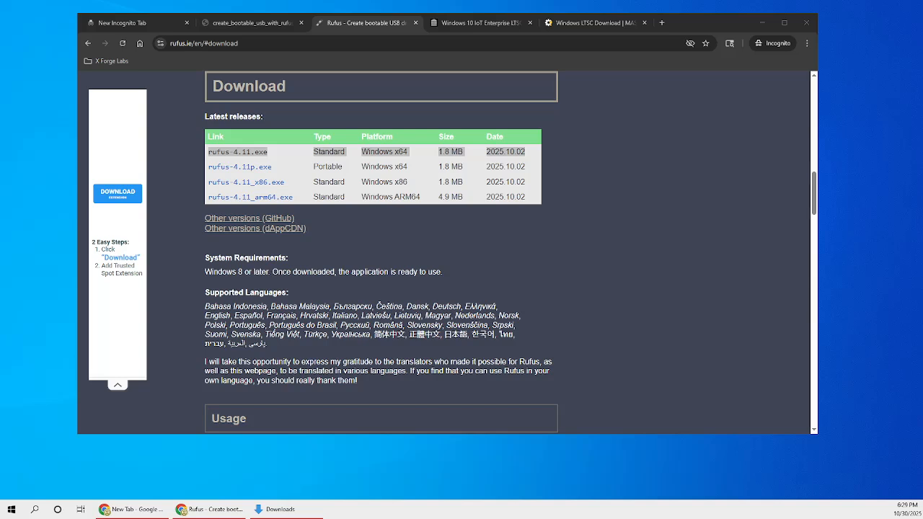
pyautogui.click(260, 154)
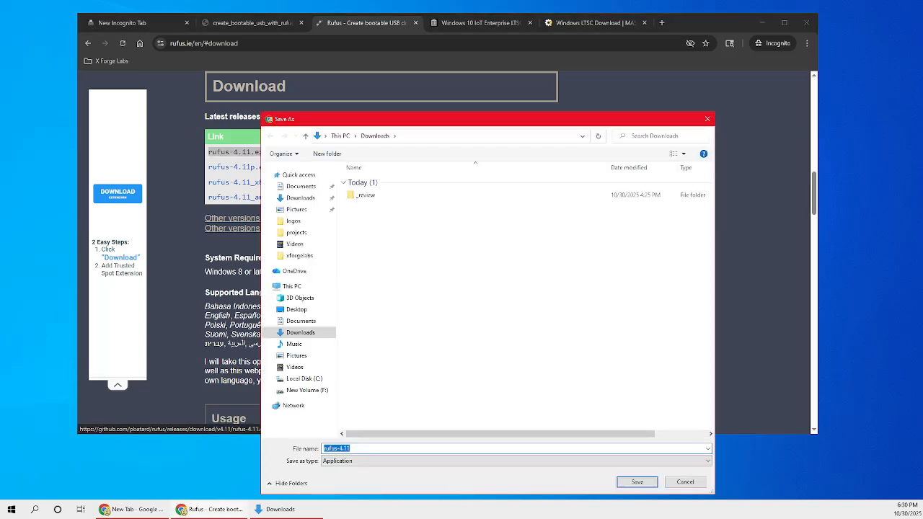
pyautogui.press('Return')
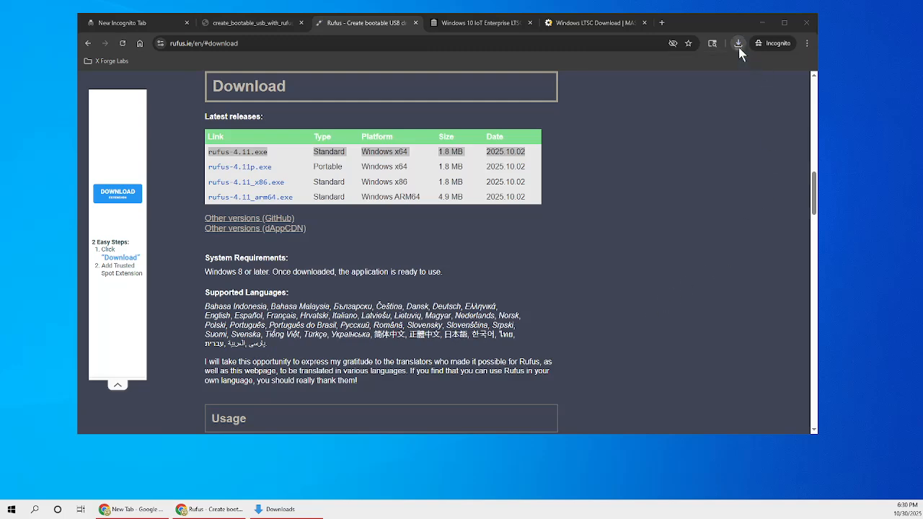
# Launch the downloaded rufus-4.11.exe, decline the DBX update, and move the Rufus window aside
pyautogui.click(738, 43)
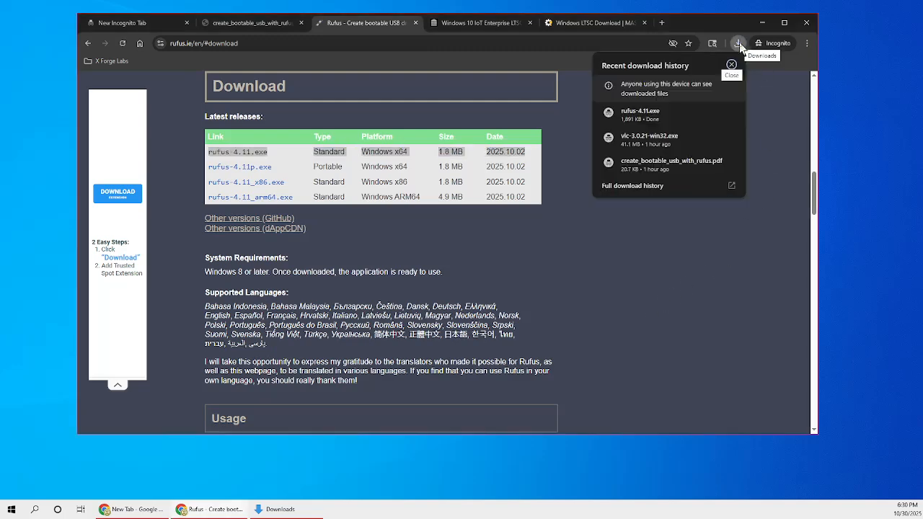
pyautogui.click(645, 114)
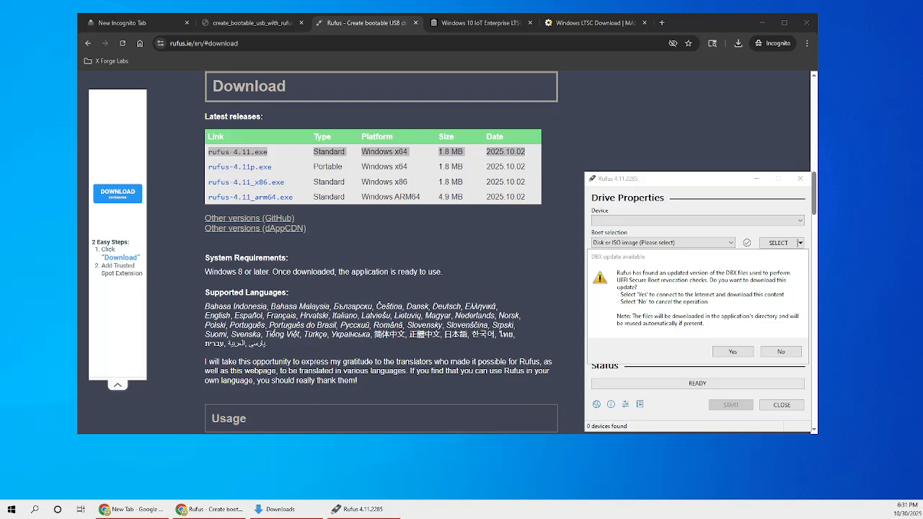
pyautogui.click(781, 352)
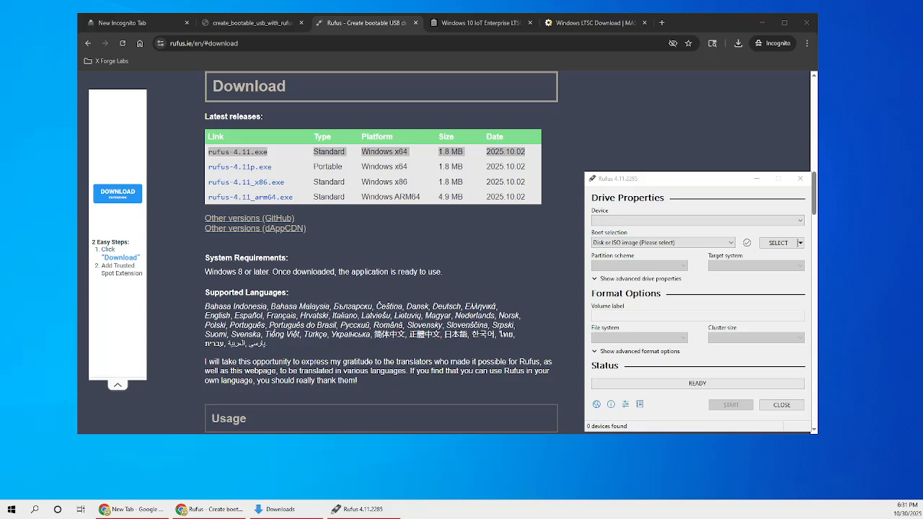
pyautogui.moveTo(684, 179); pyautogui.dragTo(778, 154)
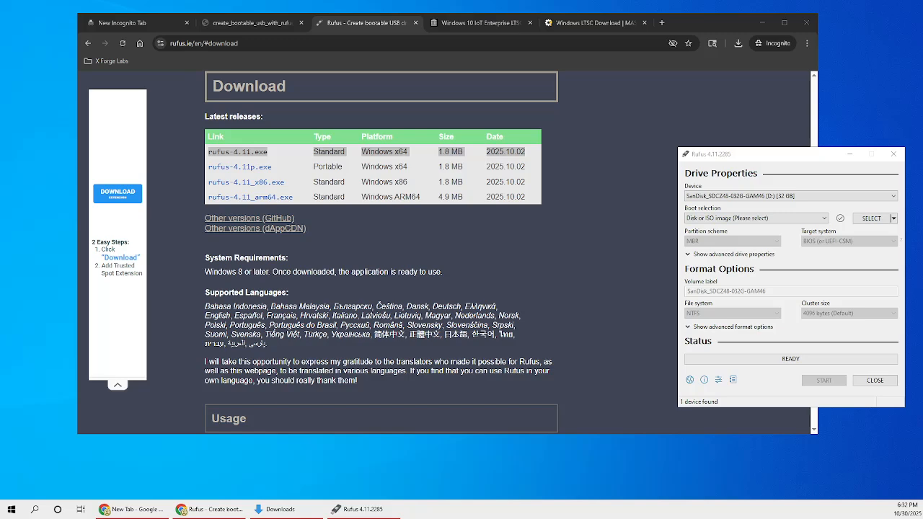
# Open Disk Management in Computer Management and locate the removable SanDisk drive (D:)
pyautogui.hotkey('alt', 'Tab')
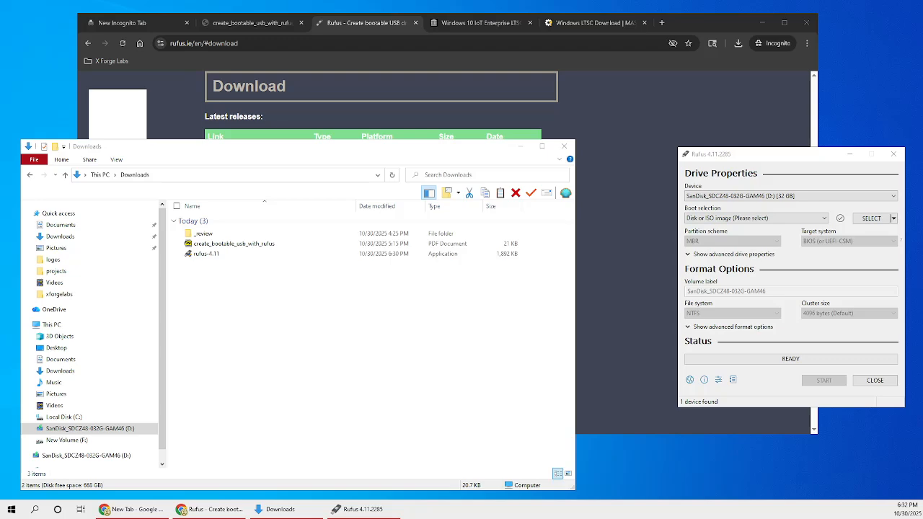
pyautogui.rightClick(102, 432)
pyautogui.click(11, 510)
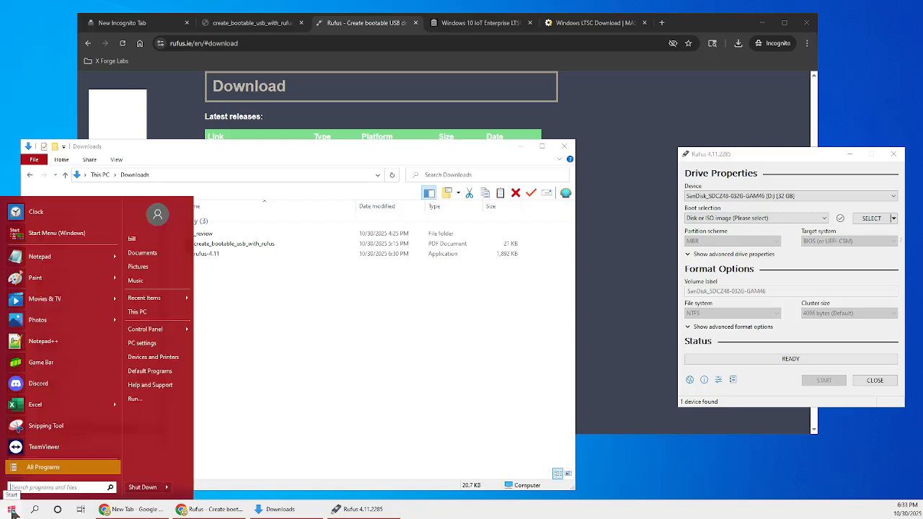
pyautogui.write('computer mana')
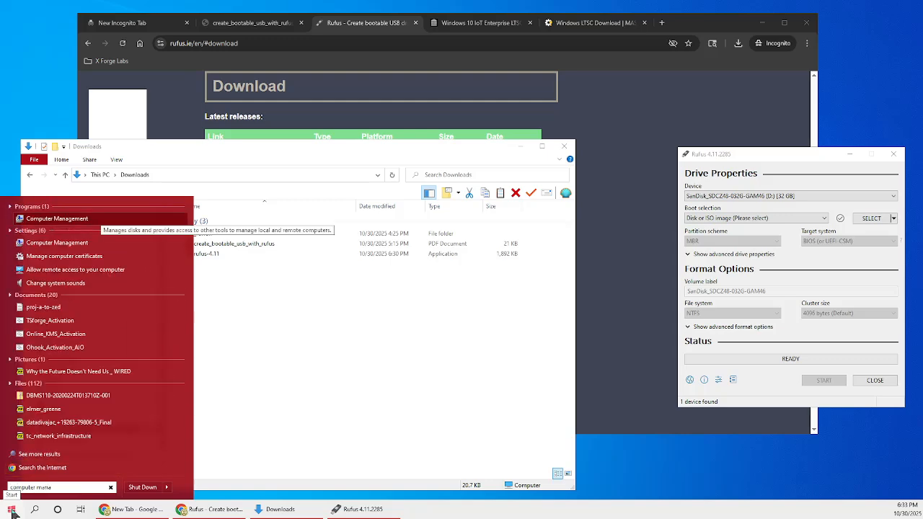
pyautogui.click(69, 222)
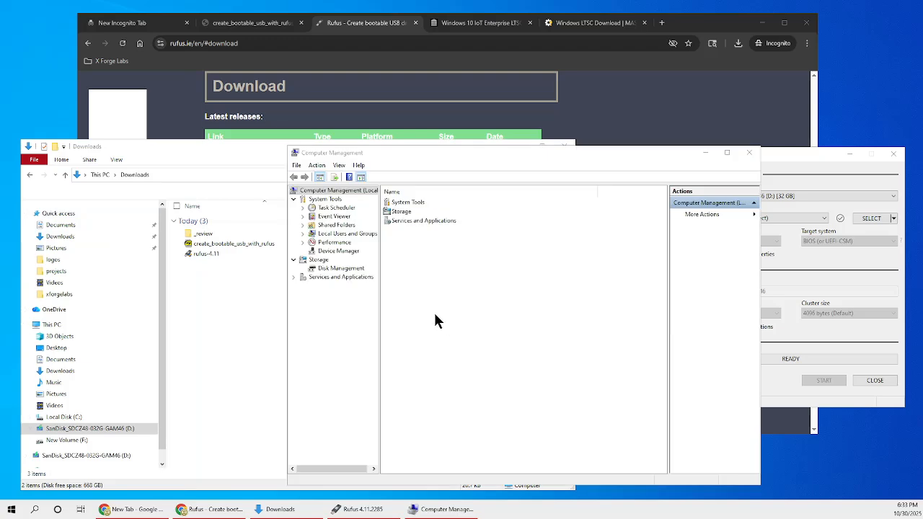
pyautogui.click(335, 269)
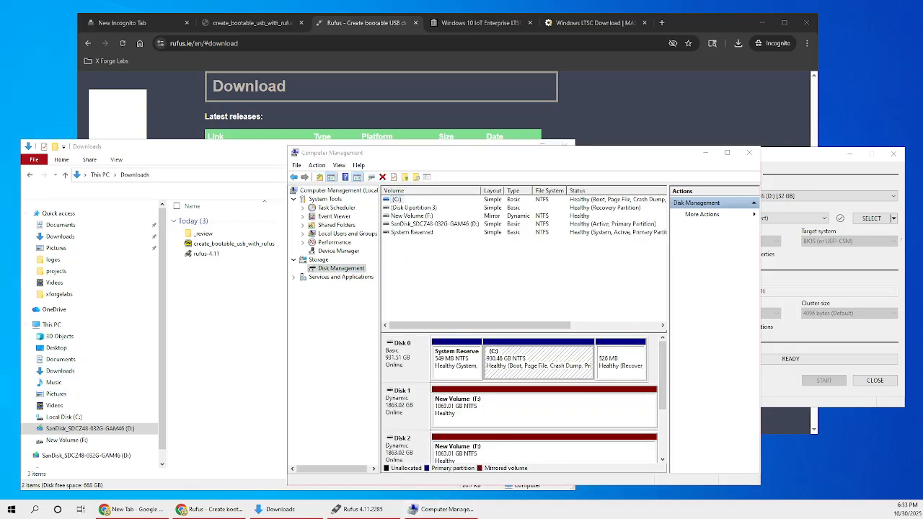
pyautogui.scroll(-3, 456, 377)
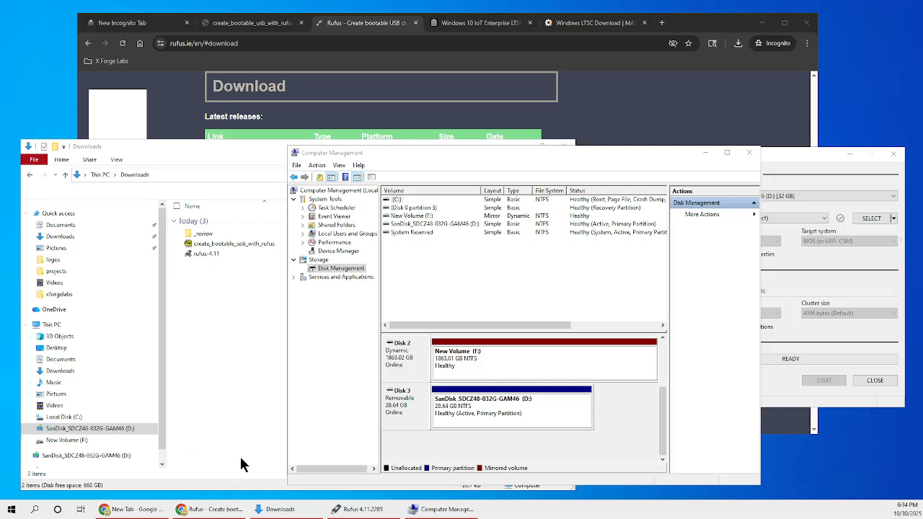
# Try to change the drive letter of the removable SanDisk volume to E
pyautogui.rightClick(461, 412)
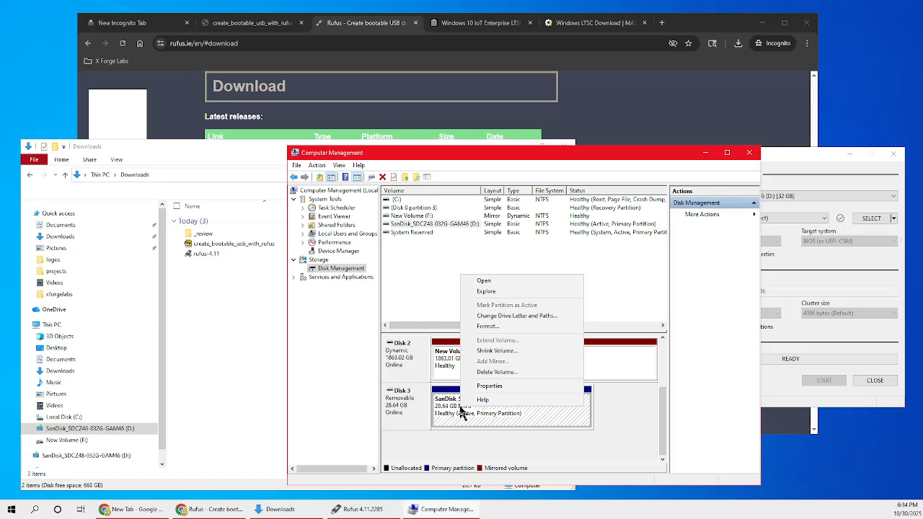
pyautogui.click(525, 317)
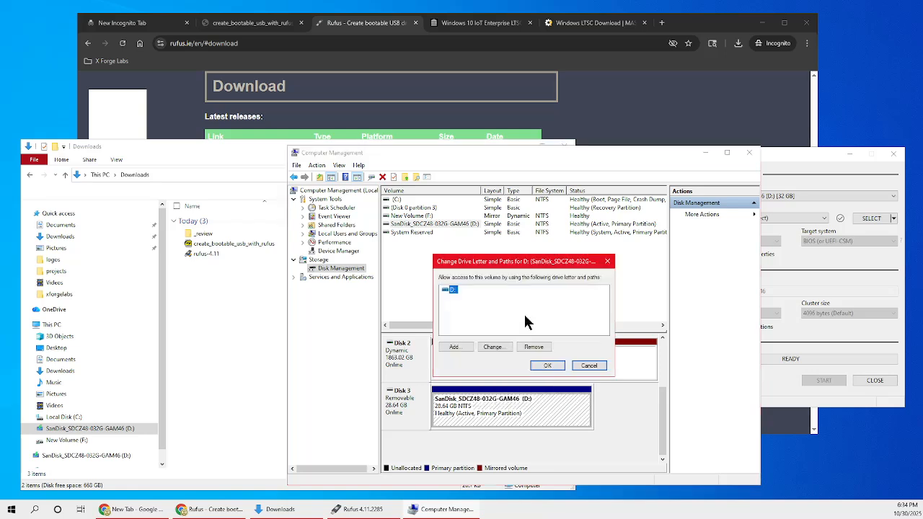
pyautogui.click(493, 347)
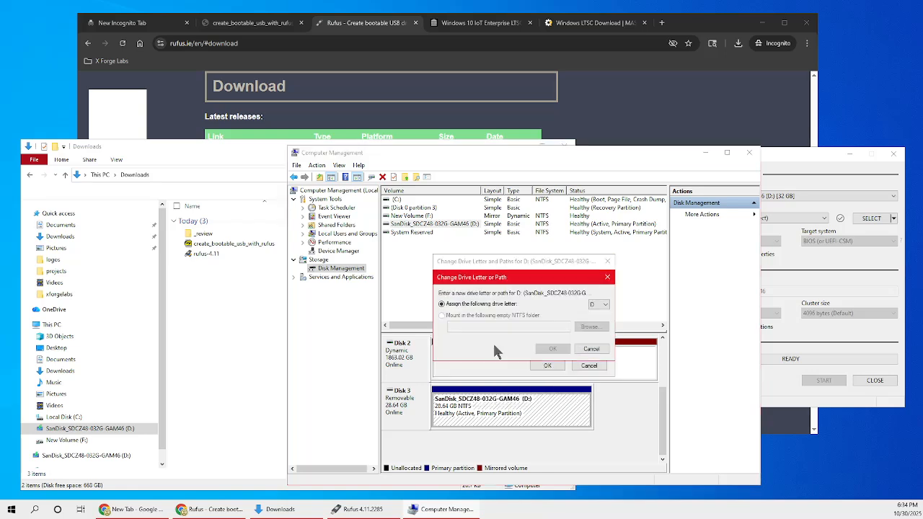
pyautogui.click(604, 304)
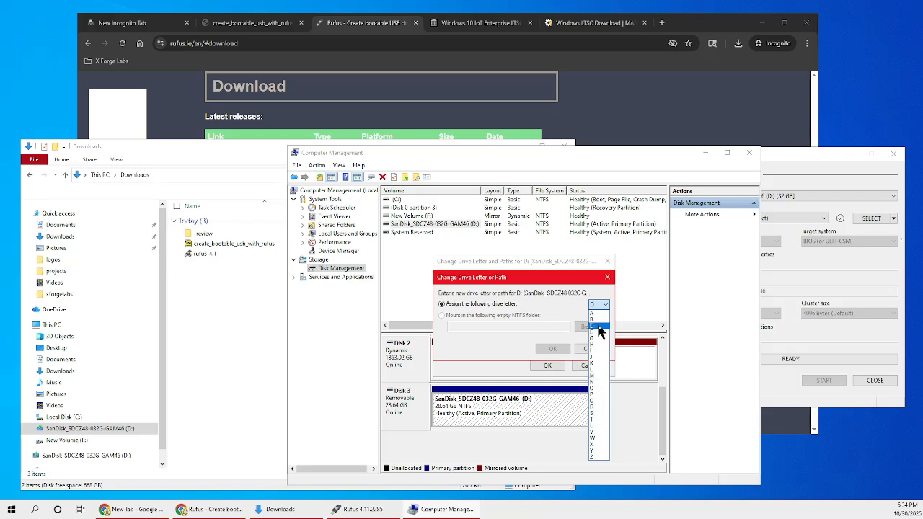
pyautogui.click(599, 333)
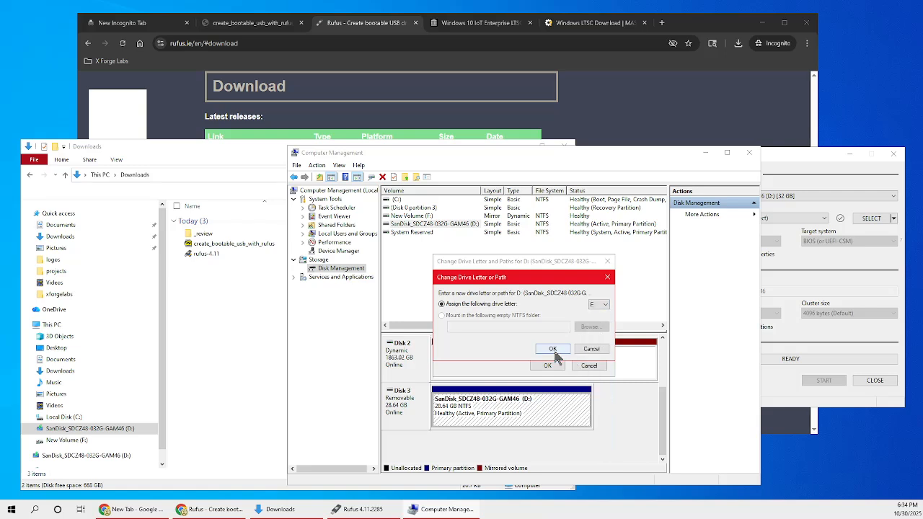
pyautogui.click(553, 350)
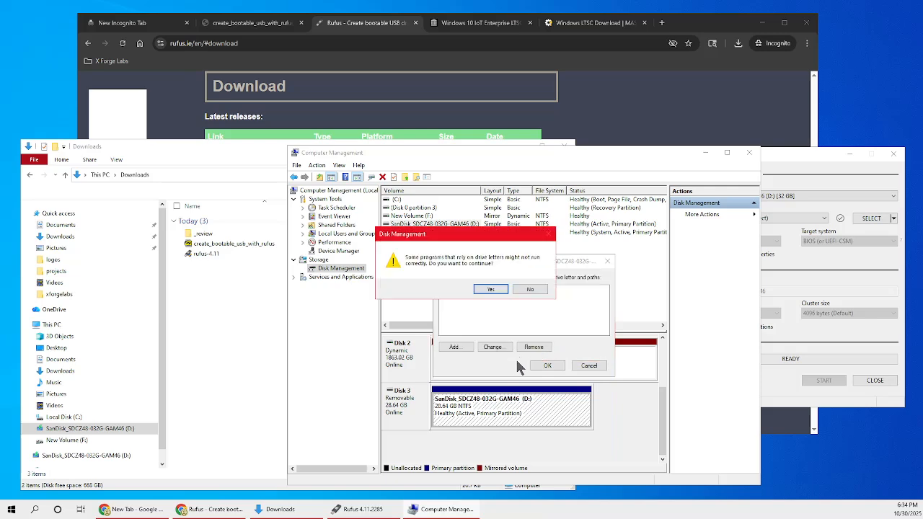
pyautogui.click(491, 290)
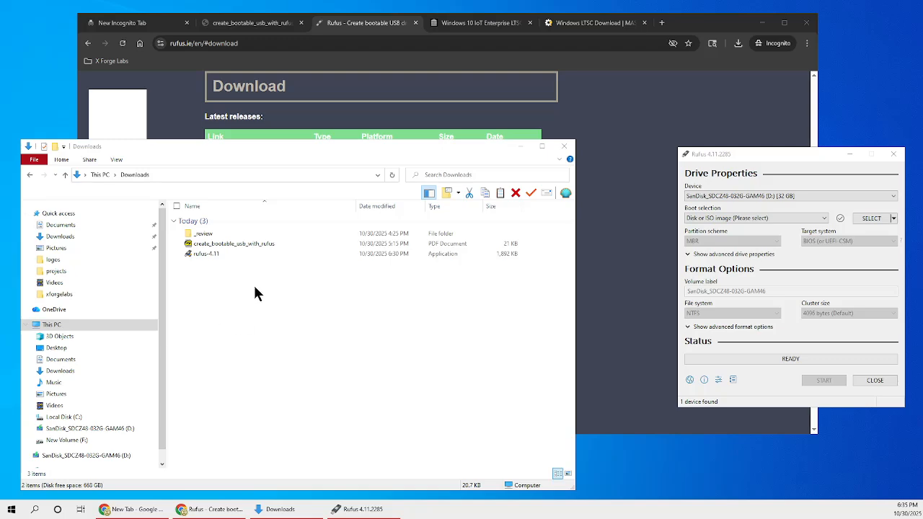
# Download the ISO image of Windows 10 IoT Enterprise LTSC 2021 (English) x64 from its archive.org page
pyautogui.click(473, 23)
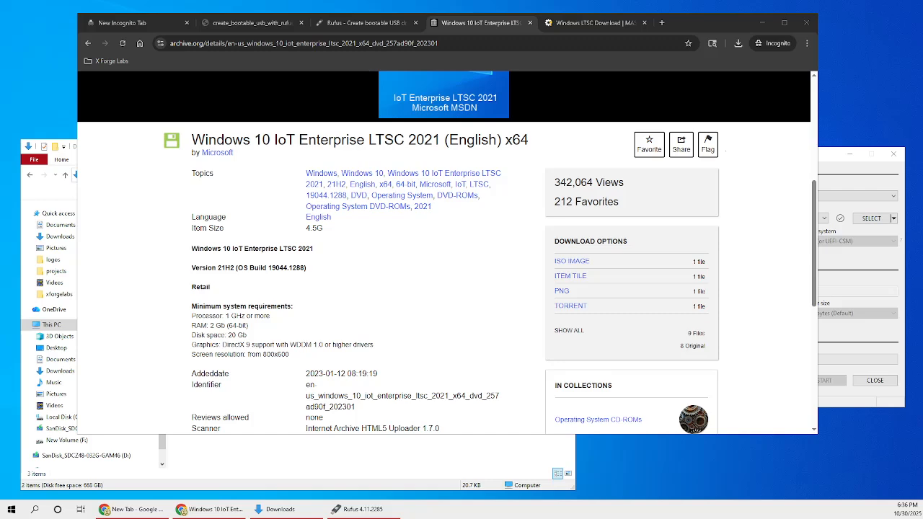
pyautogui.click(572, 261)
pyautogui.click(637, 481)
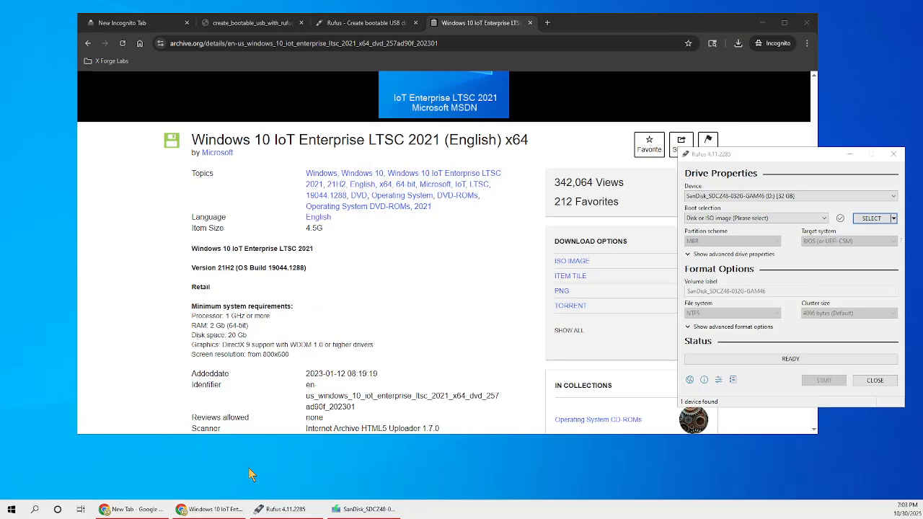
# Check the Downloads folder in File Explorer for the downloaded Windows 10 IoT Enterprise LTSC 2021 disc image
pyautogui.click(354, 512)
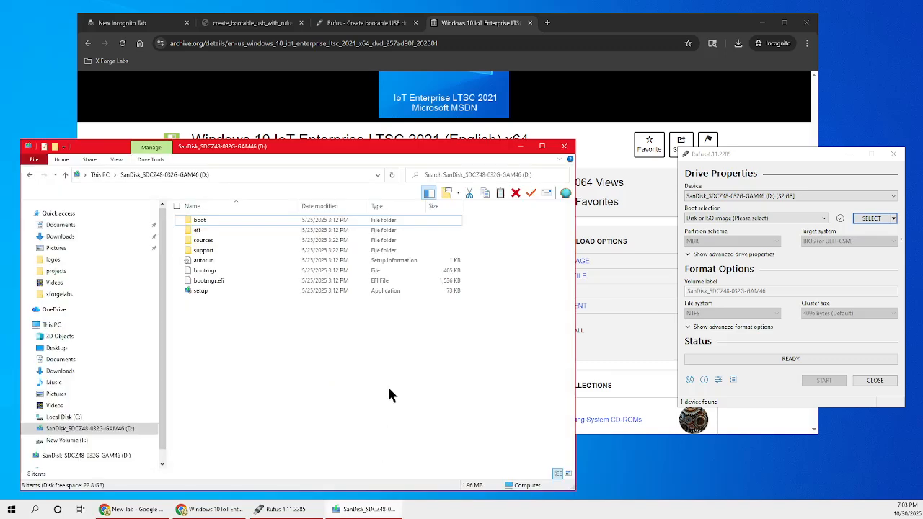
pyautogui.click(62, 236)
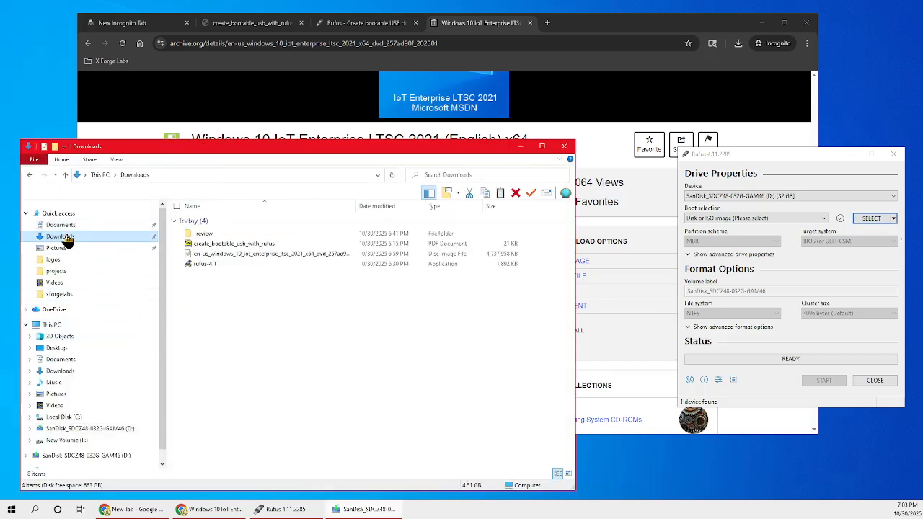
pyautogui.click(254, 256)
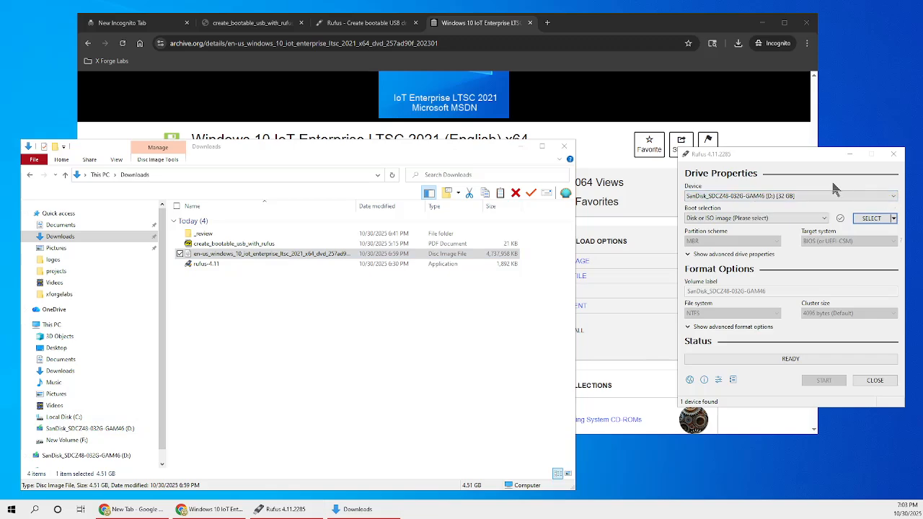
# Load en-us_windows_10_iot_enterprise_ltsc_2021_x64_dvd_257ad90f (1).iso as the boot image in Rufus
pyautogui.click(872, 219)
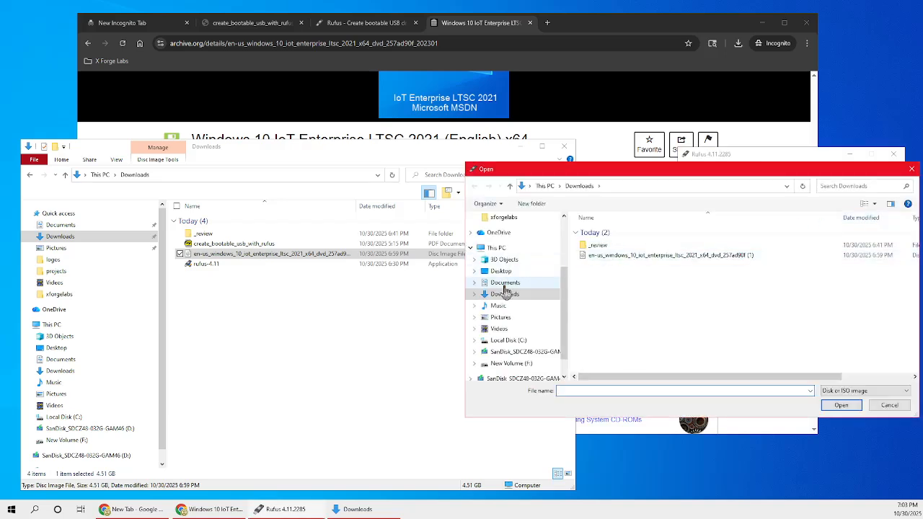
pyautogui.click(730, 257)
pyautogui.click(839, 406)
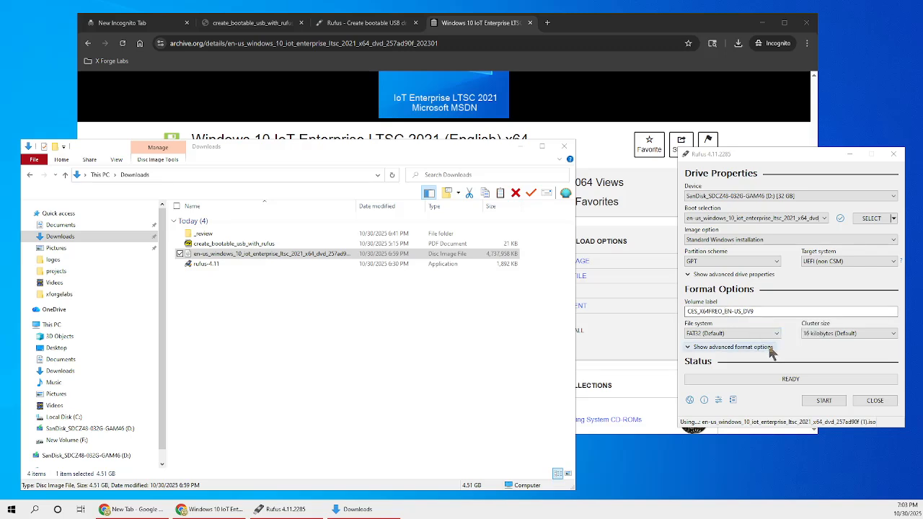
# Start writing the USB drive with the local account username cleared and the other Windows customizations kept, accepting erasure of all its data
pyautogui.click(823, 401)
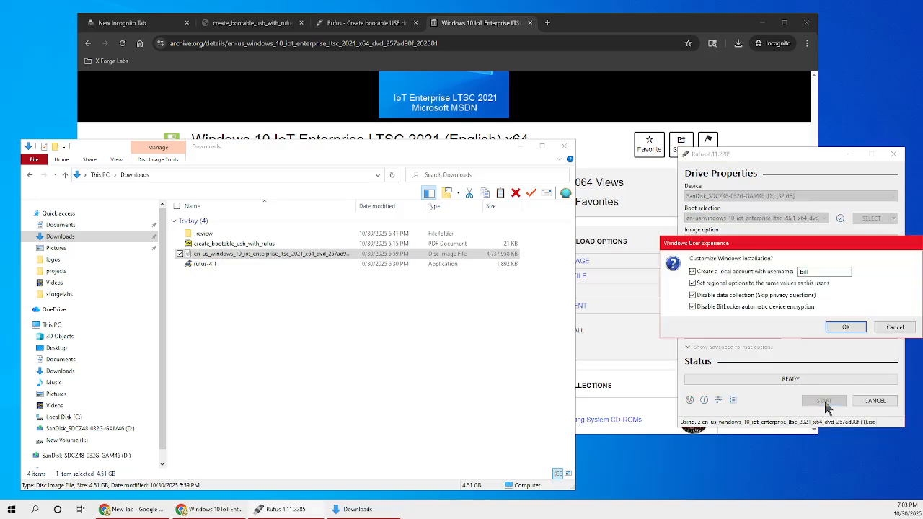
pyautogui.doubleClick(825, 271)
pyautogui.press('BackSpace')
pyautogui.click(845, 327)
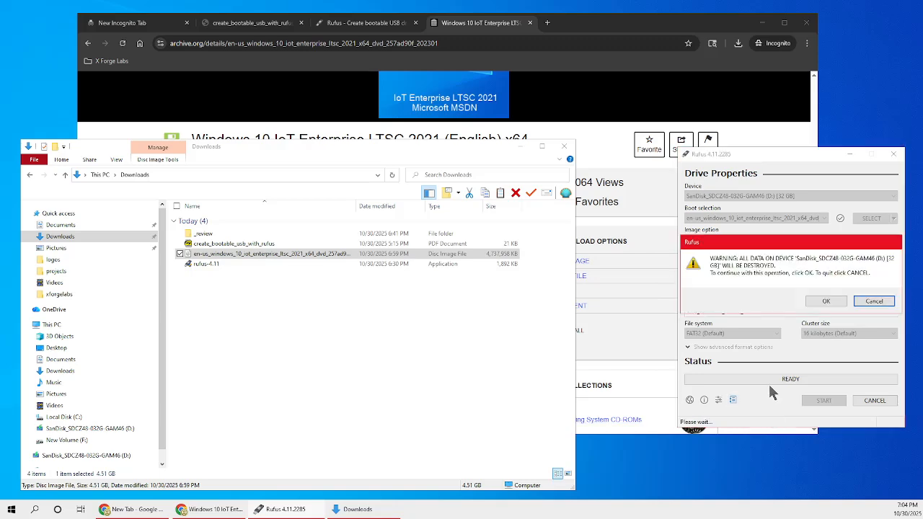
pyautogui.click(826, 302)
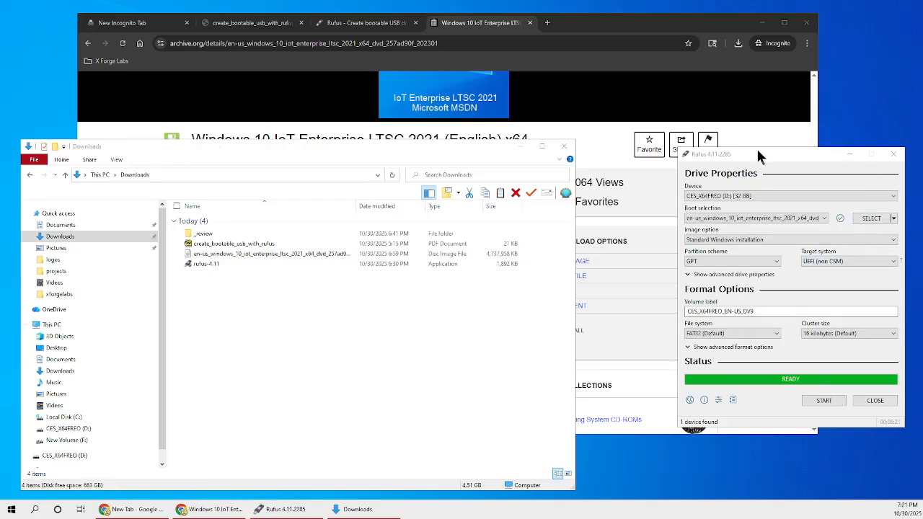
# Move the File Explorer window slightly and open the CES_X64FREO (D:) drive to inspect the written installer files
pyautogui.click(756, 156)
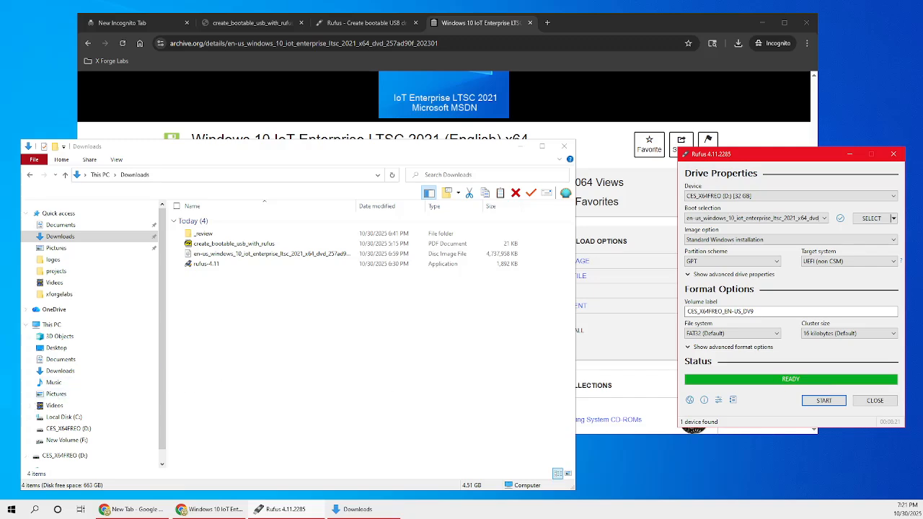
pyautogui.moveTo(254, 147); pyautogui.dragTo(279, 134)
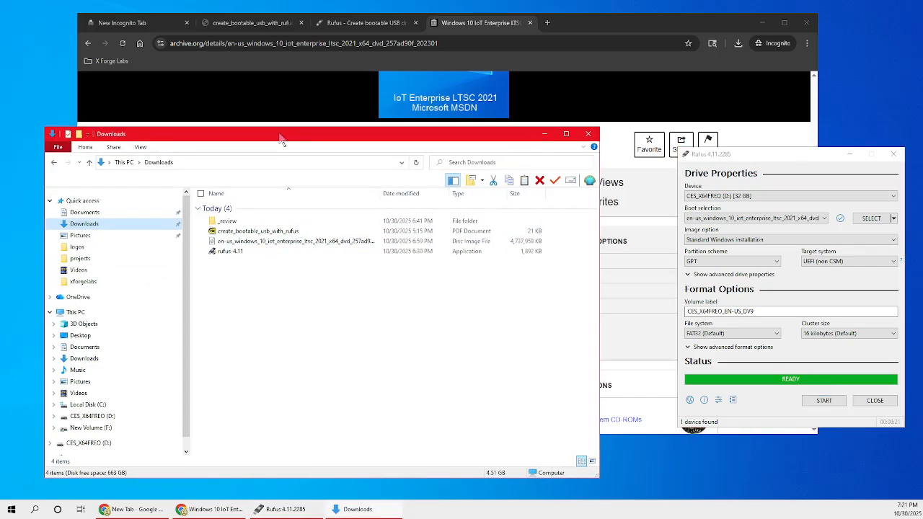
pyautogui.click(97, 418)
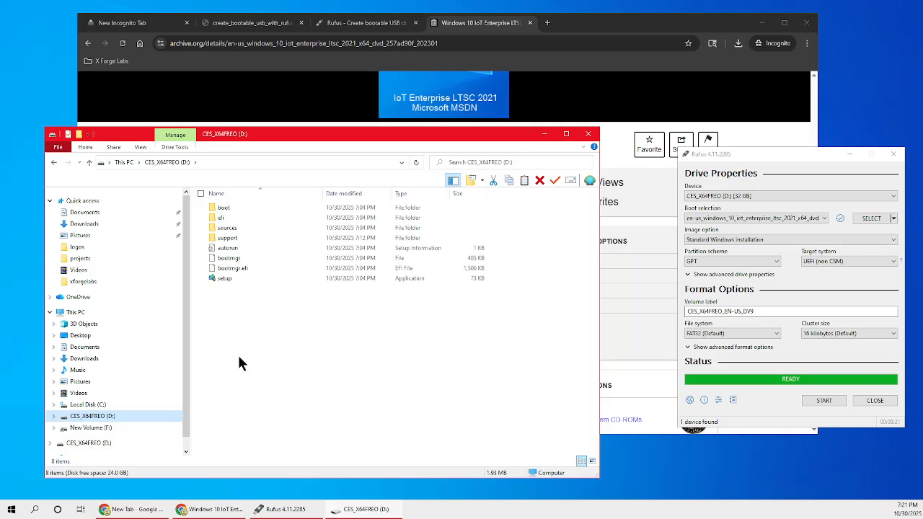